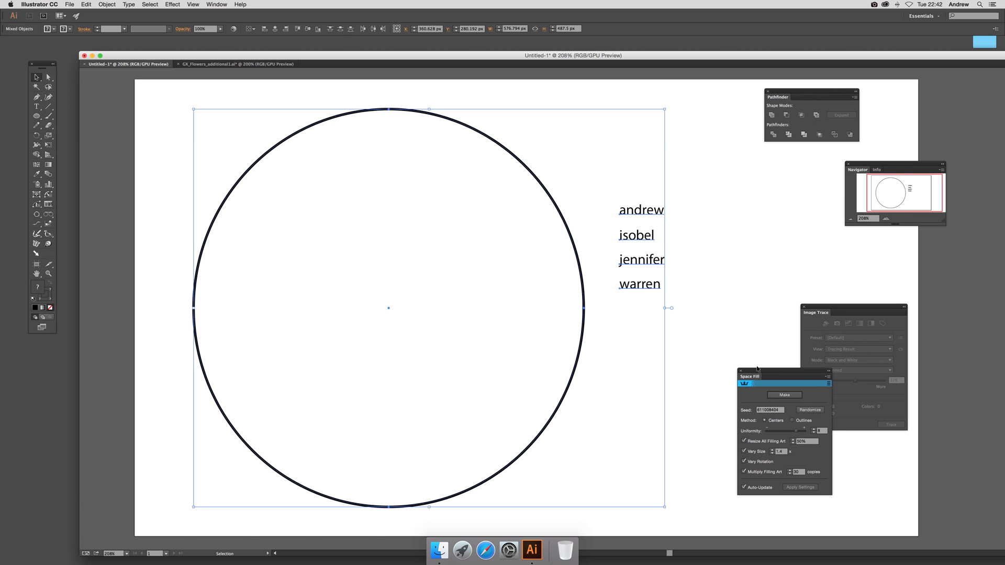
Move the Space Fill panel clear of the Image Trace panel and select the large circle to check it
mouse_move(759, 369)
left_mouse_down()
mouse_move(737, 355)
mouse_move(736, 333)
mouse_move(715, 331)
left_mouse_up()
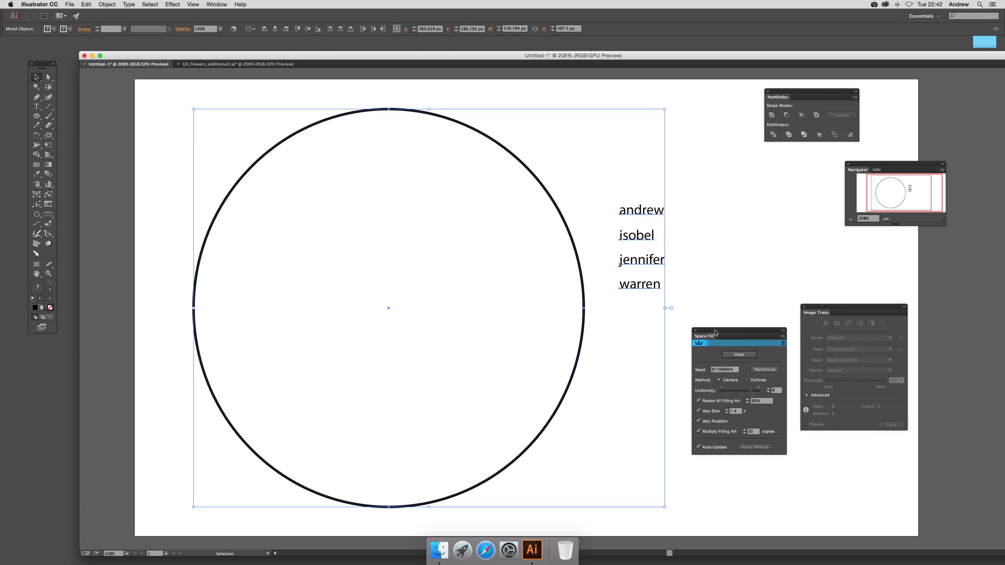
left_click(676, 199)
left_click(536, 180)
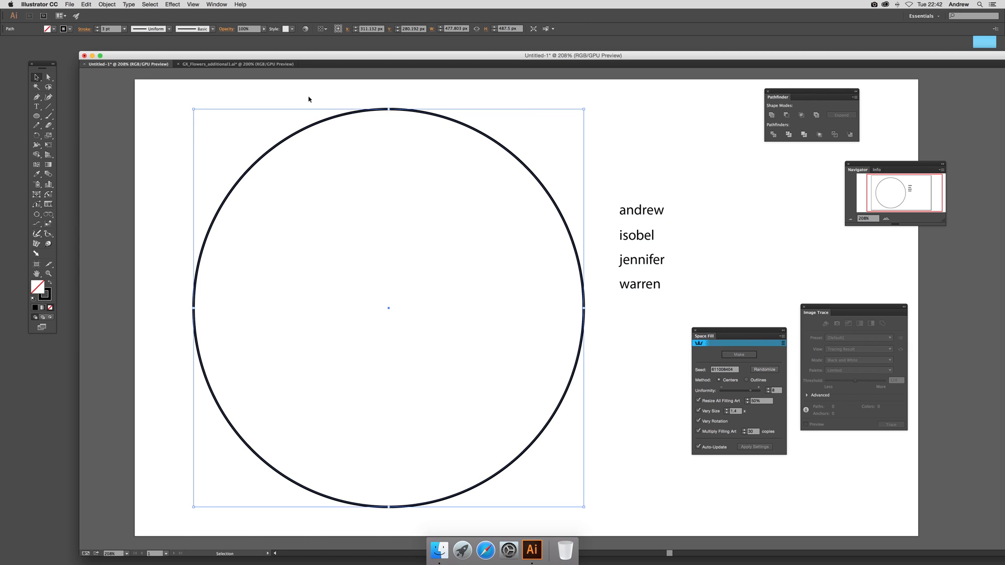
right_click(313, 99)
left_click(263, 155)
left_click(659, 165)
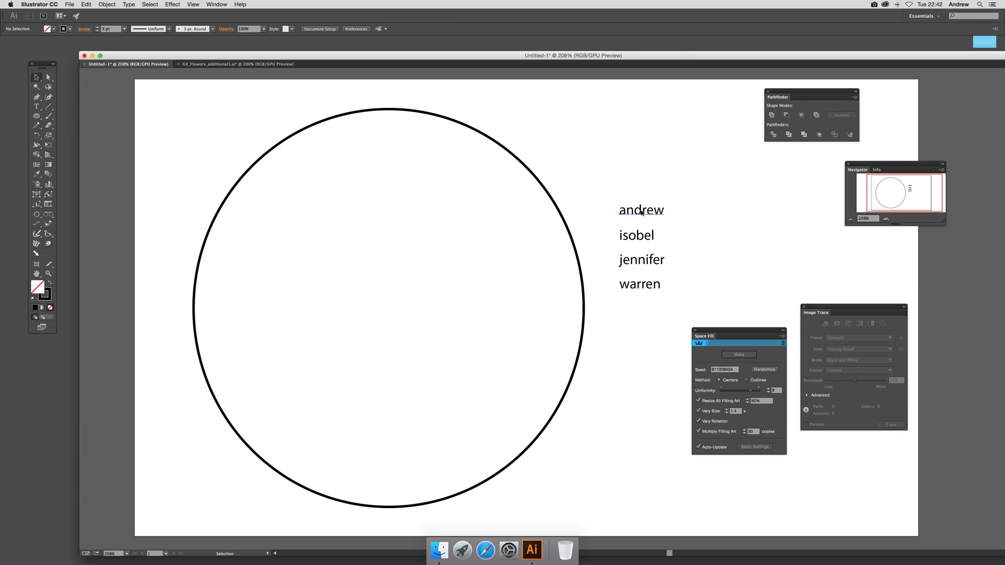
Select each of the four name text objects beside the circle in turn to check they are separate
left_click(642, 211)
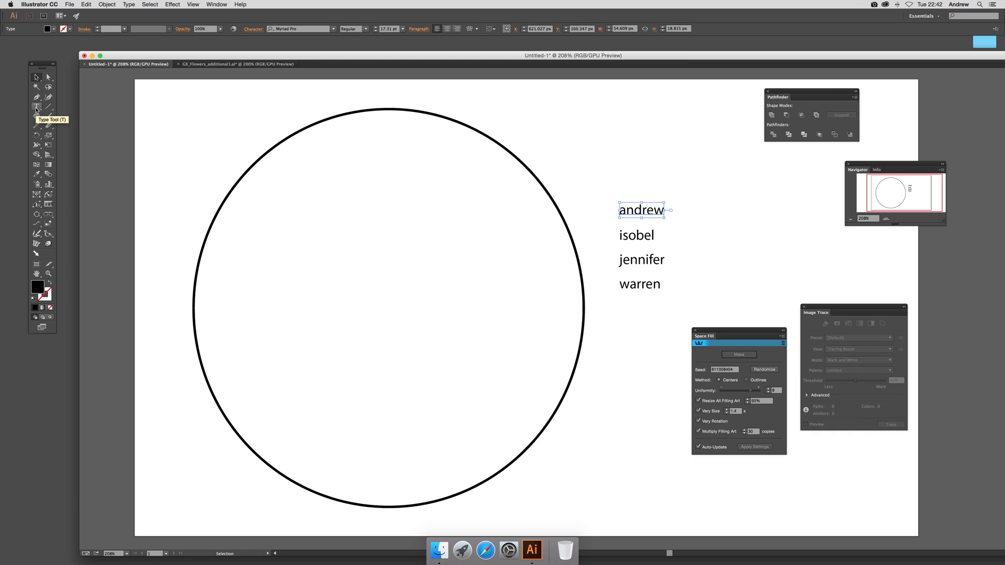
left_click(659, 241)
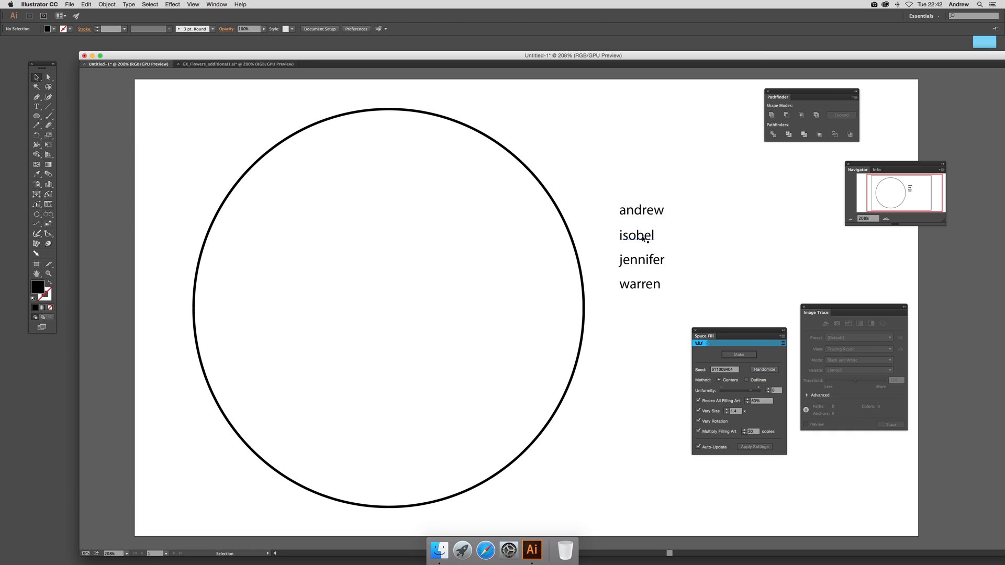
left_click(636, 216)
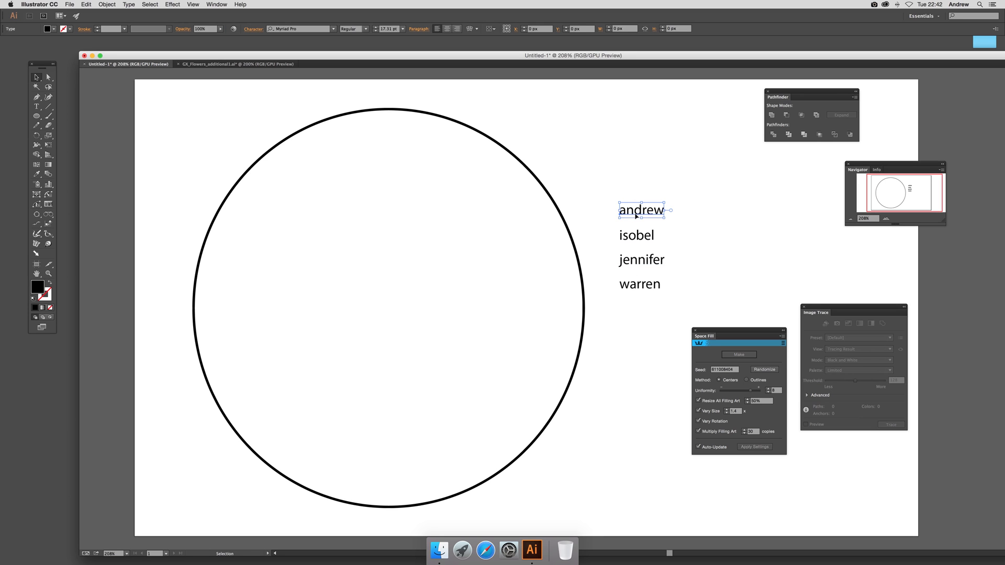
left_click(639, 240)
left_click(639, 263)
left_click(638, 287)
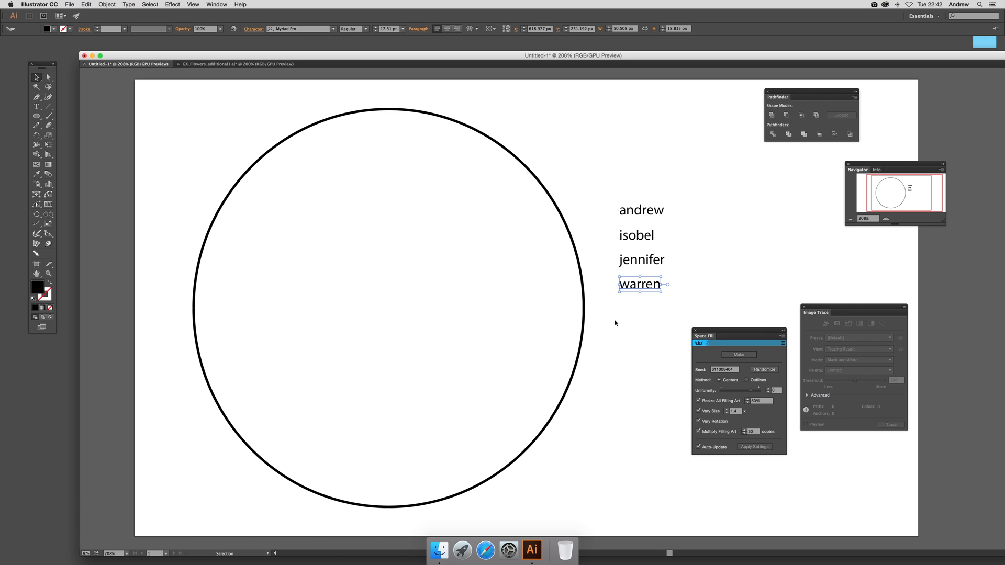
Select the circle with all four text objects and make a Space Fill from them
left_click_drag(168, 102, 695, 498)
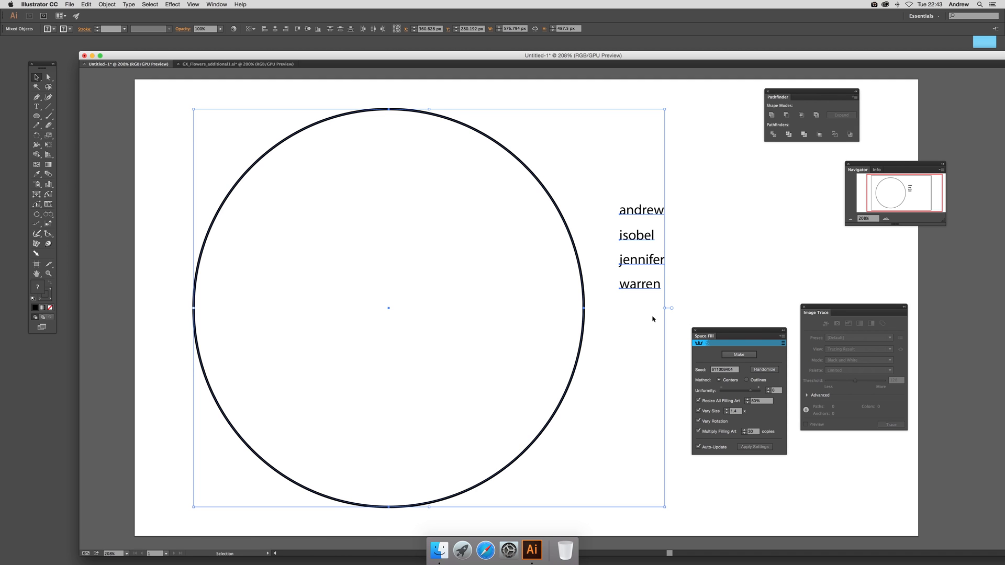
left_click_drag(713, 331, 705, 244)
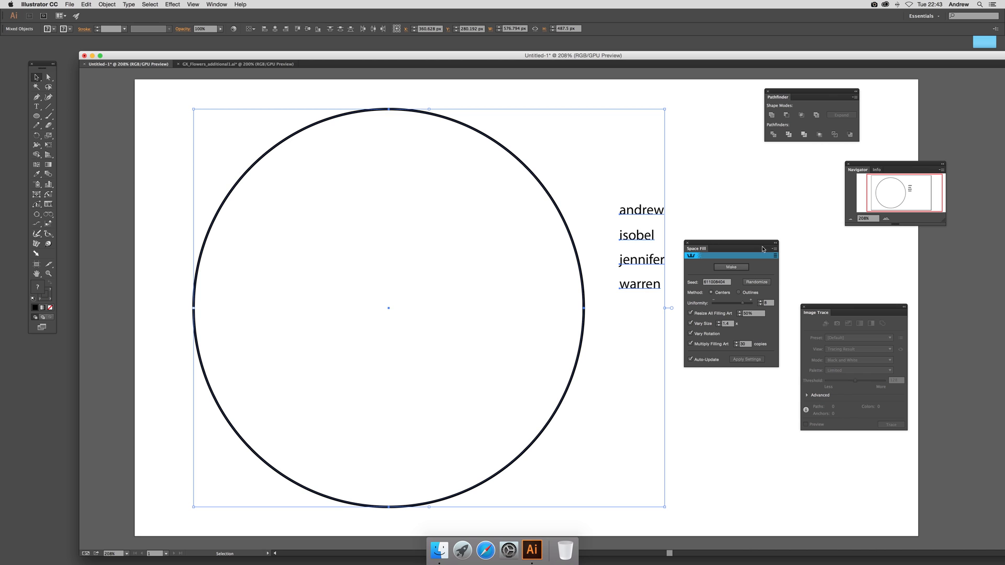
left_click(731, 268)
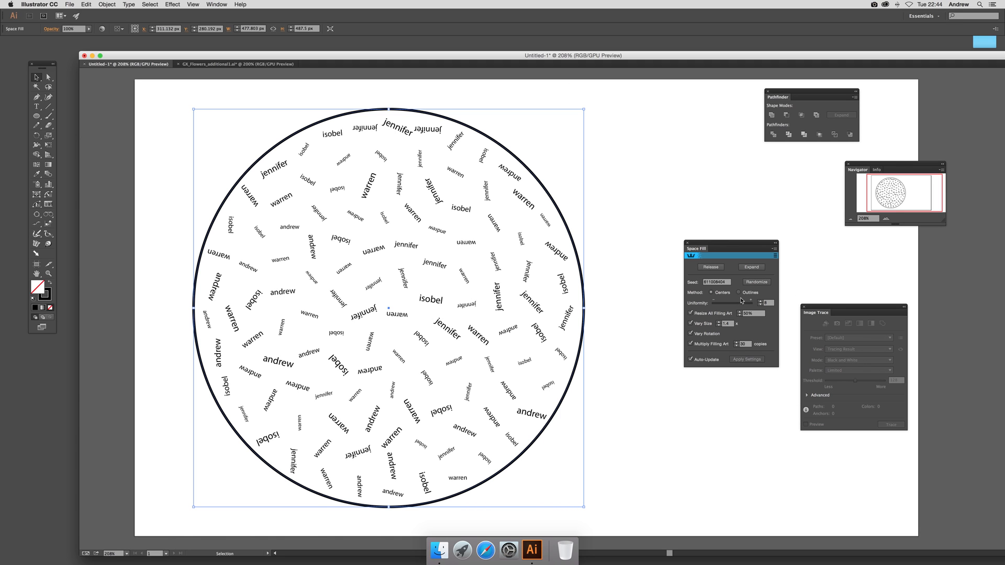
Resize all filling art of the space fill to 70% and expand it into regular artwork
left_click(750, 313)
type("70")
key("Tab")
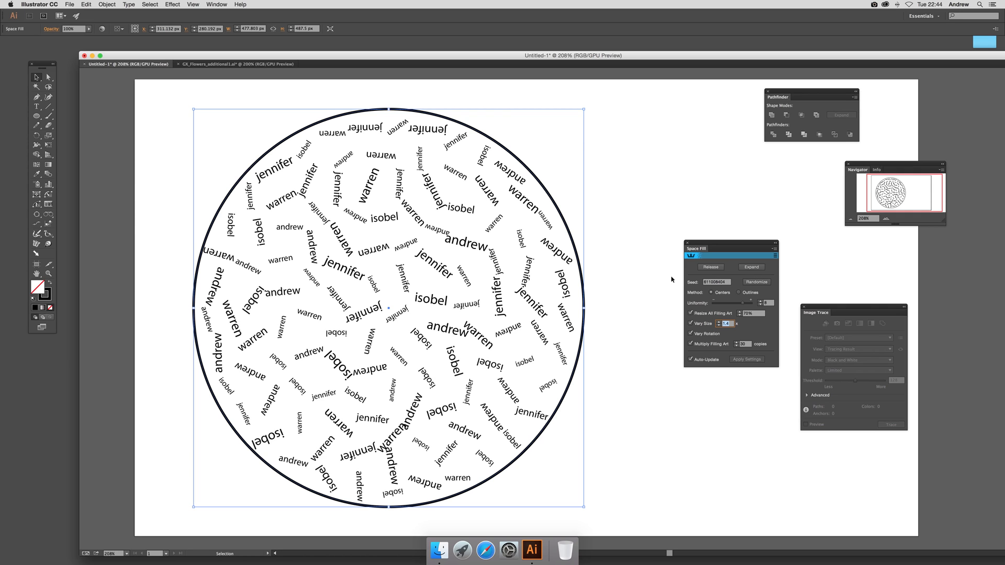
left_click(752, 267)
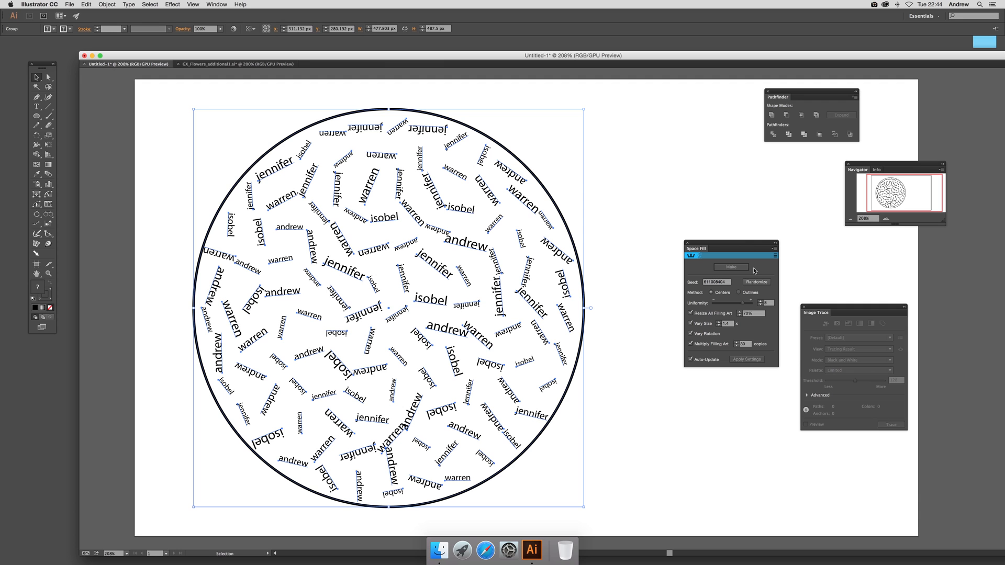
left_click(605, 197)
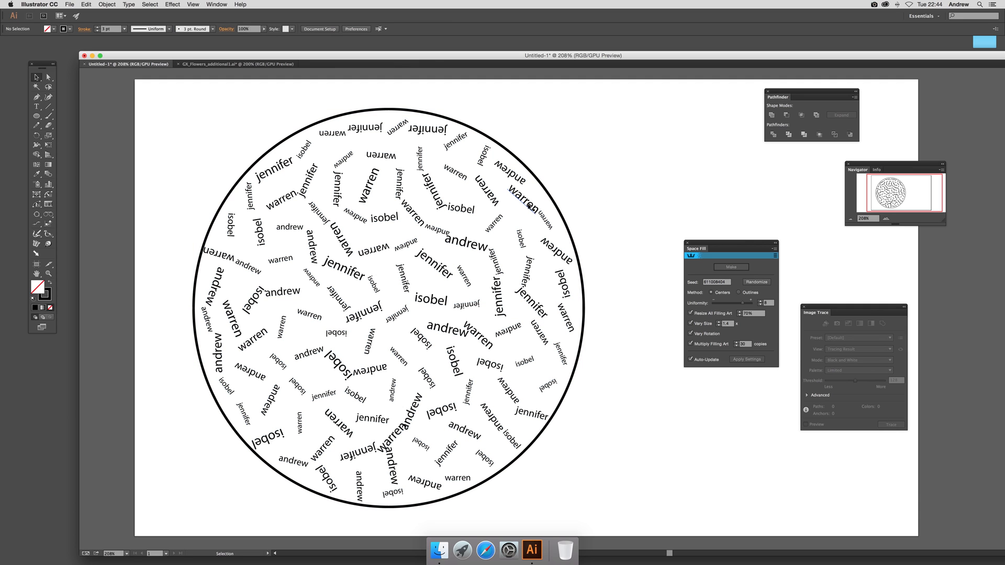
Ungroup the expanded artwork to separate the circle from its filling words
left_click(528, 202)
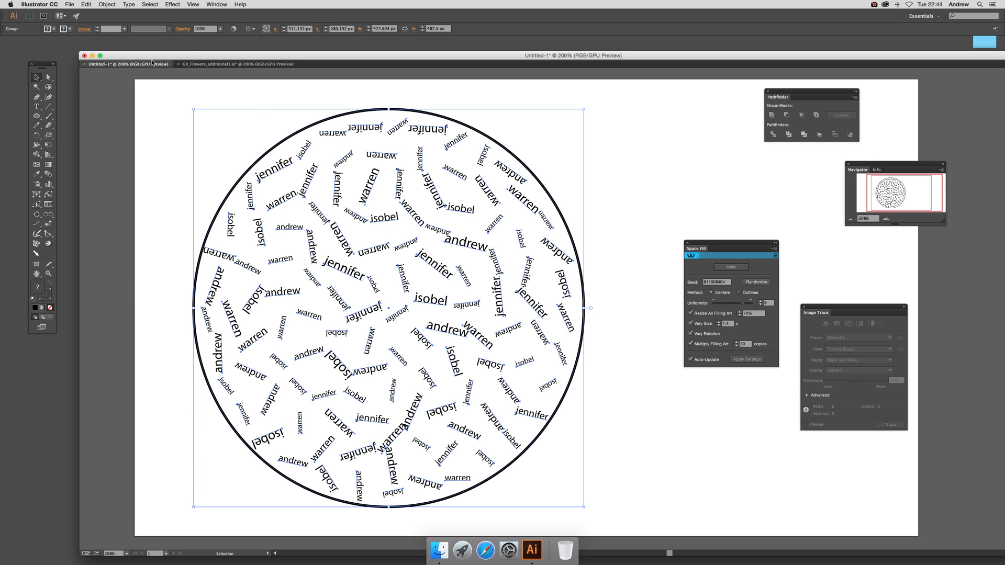
left_click(106, 4)
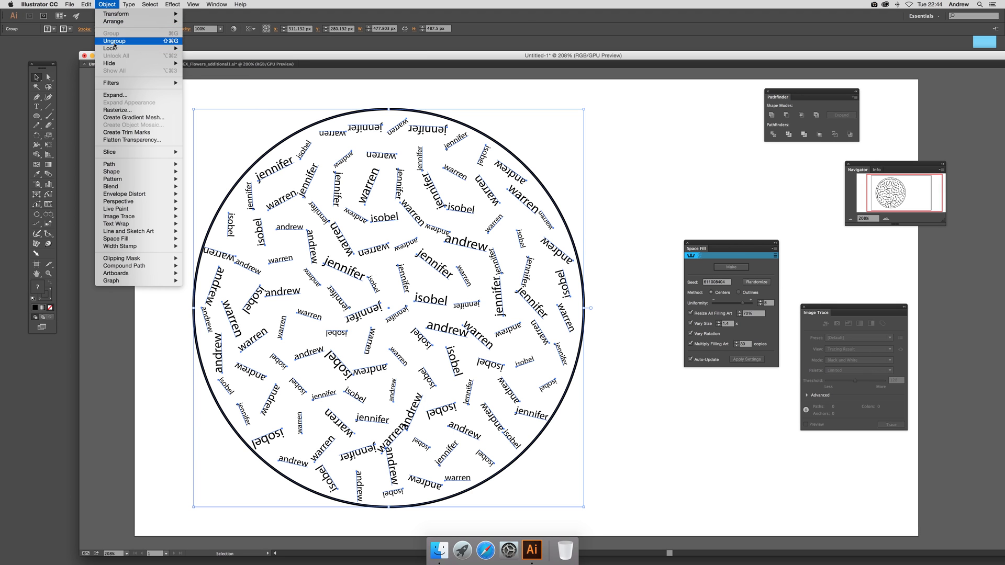
left_click(114, 42)
left_click(180, 148)
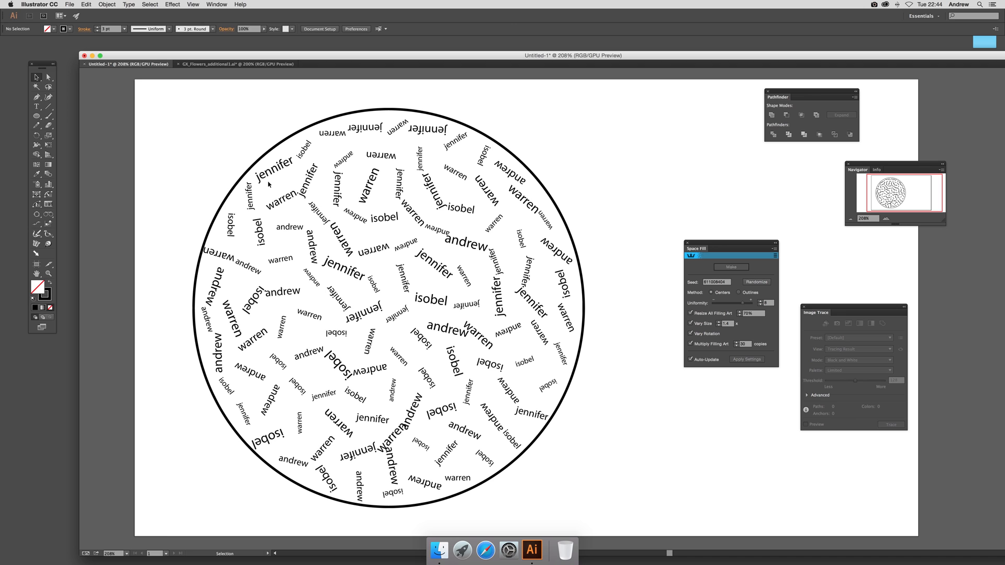
Ungroup the nested group of words inside the circle and select single words to check they are independent
left_click(278, 171)
left_click(107, 4)
left_click(114, 41)
left_click(189, 167)
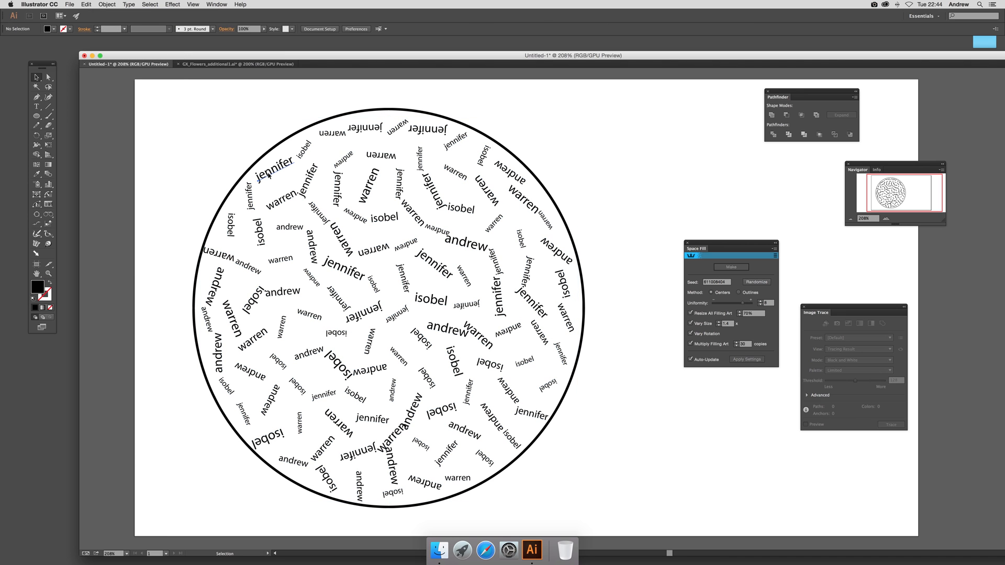
left_click(266, 177)
left_click(283, 203)
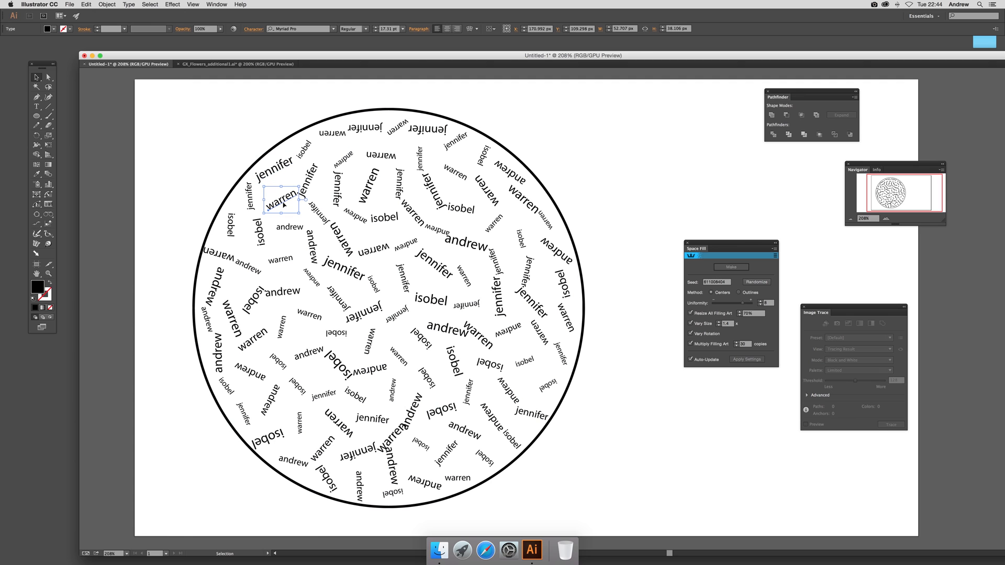